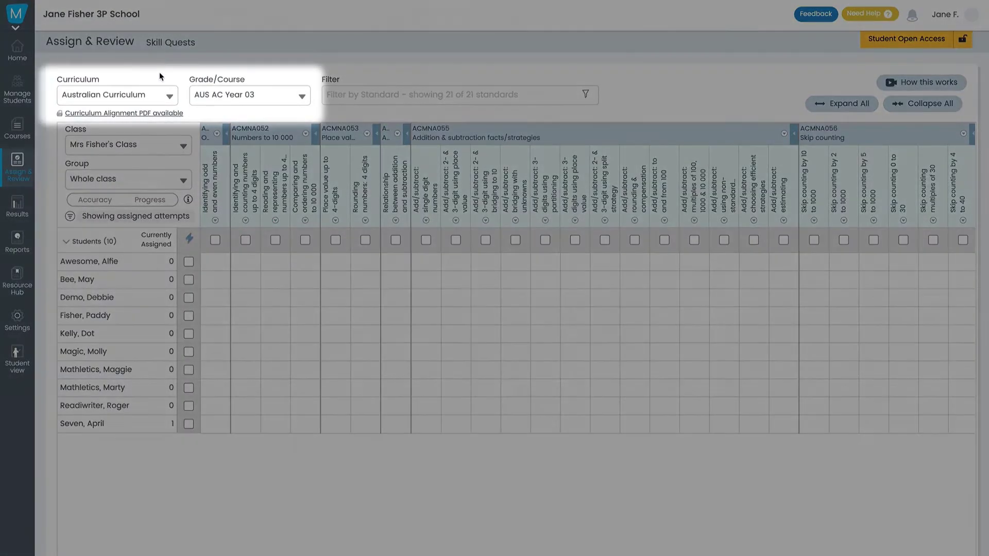
Review the curriculum and year-level lists, keeping Mrs Fisher's Class and the Whole class group
{"action": "left_click", "coordinate": [155, 88]}
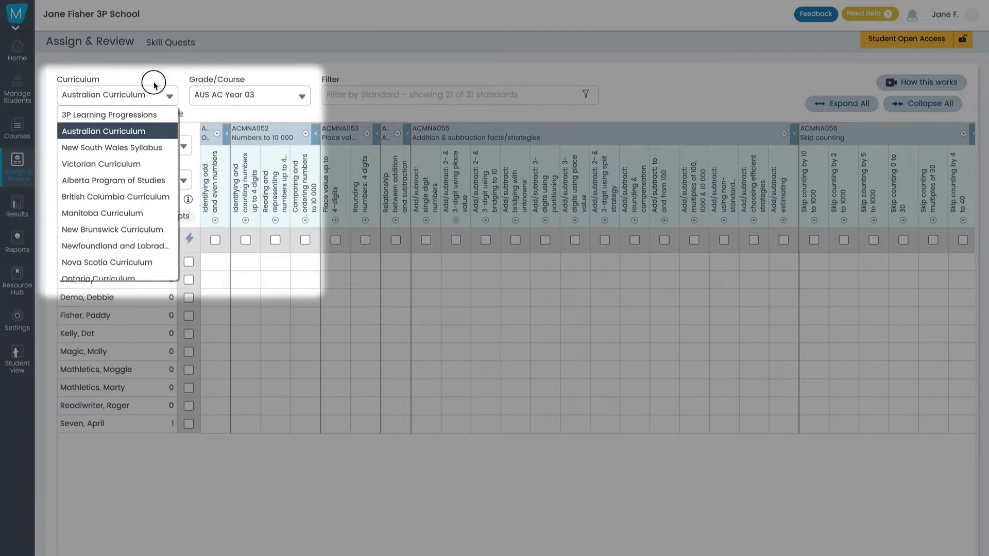
{"action": "left_click", "coordinate": [241, 101]}
{"action": "left_click", "coordinate": [148, 151]}
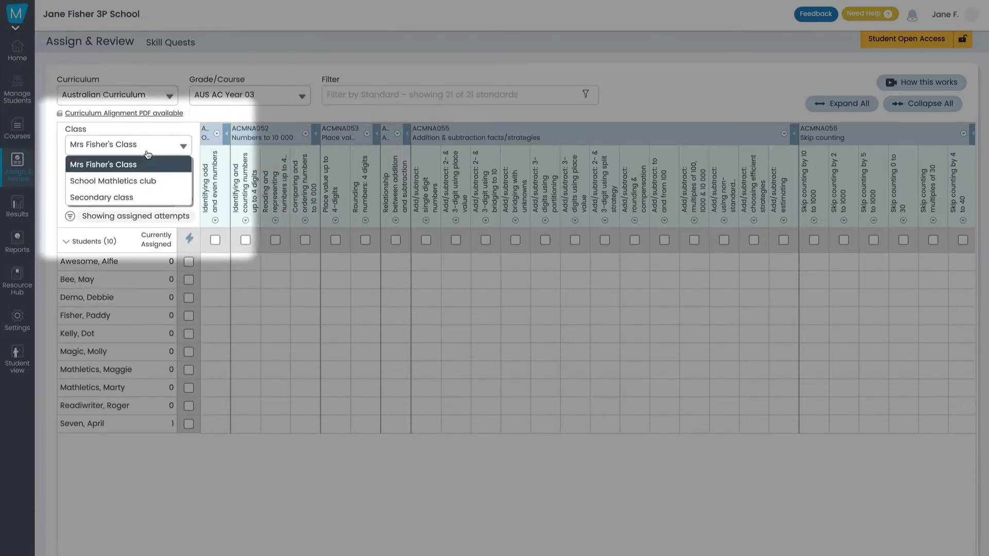
{"action": "left_click", "coordinate": [144, 151]}
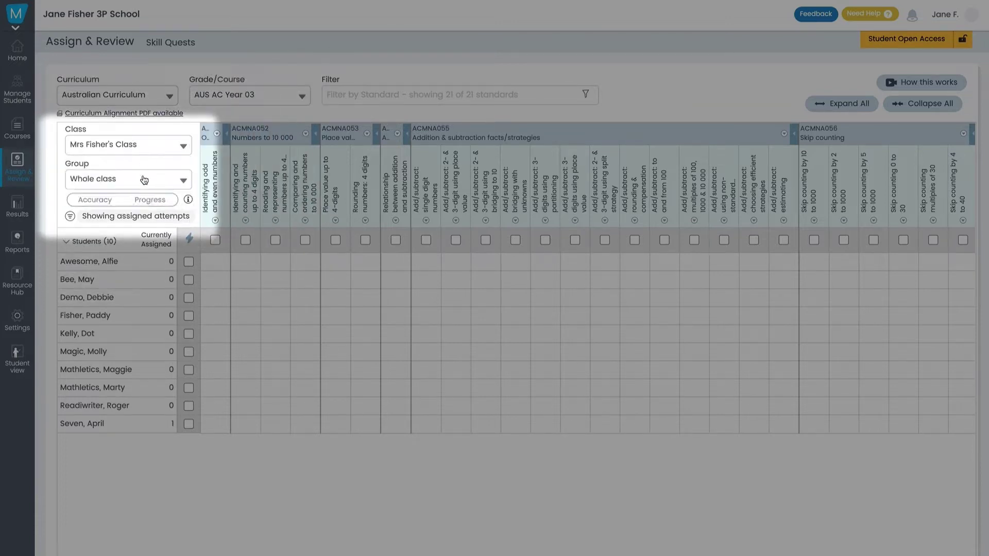
{"action": "left_click", "coordinate": [143, 179]}
{"action": "left_click", "coordinate": [144, 181]}
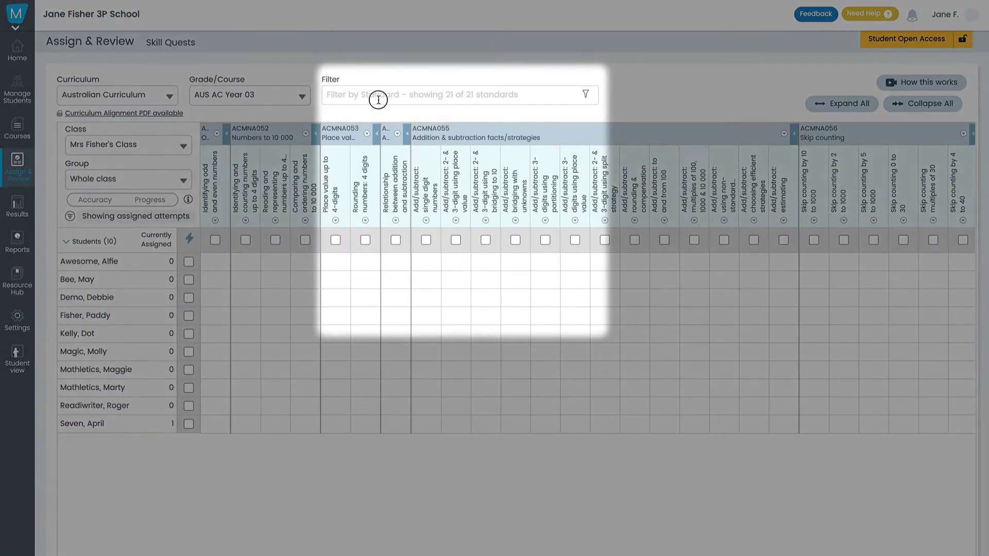
Exclude Measurement and Geometry and Statistics and Probability from the standards filter, leaving 11 of 21
{"action": "left_click", "coordinate": [380, 97]}
{"action": "scroll", "coordinate": [380, 112], "scroll_direction": "down", "scroll_amount": 3}
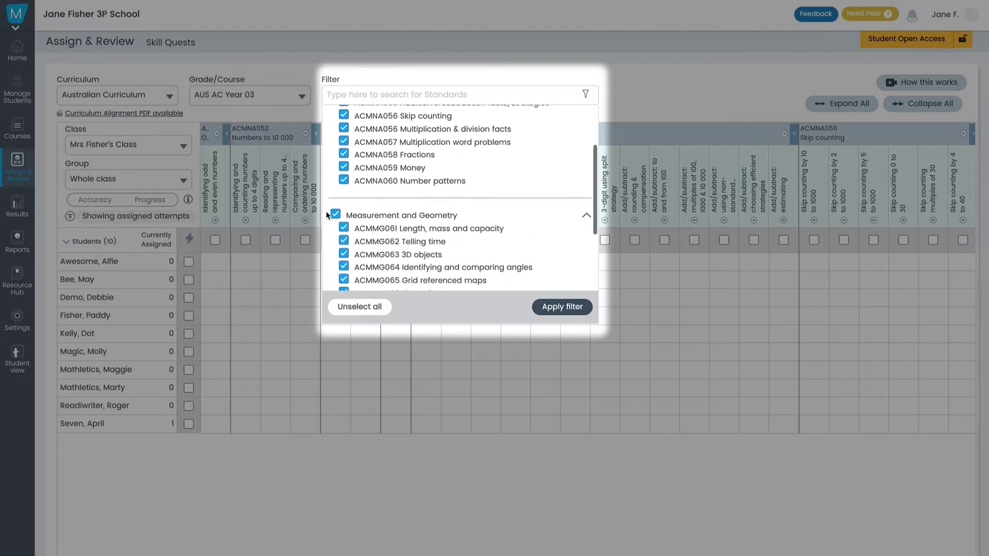
{"action": "left_click", "coordinate": [335, 215]}
{"action": "left_click", "coordinate": [335, 217]}
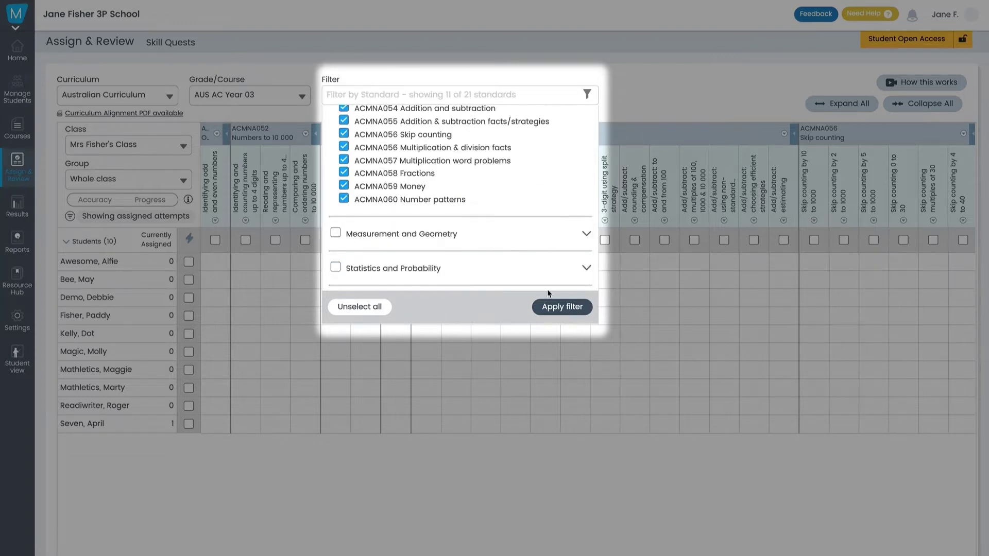
{"action": "left_click", "coordinate": [558, 313]}
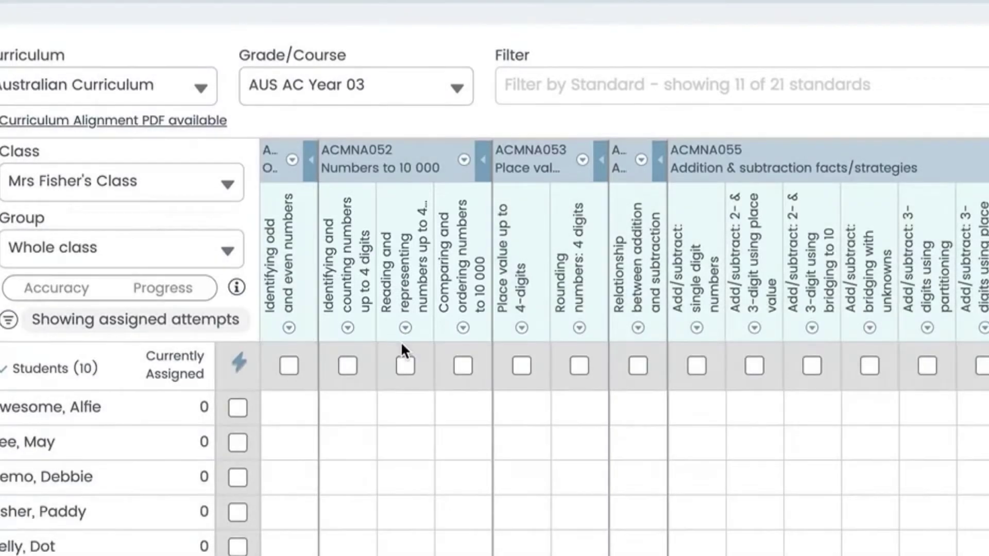
Preview the Reading and representing numbers up to 4 digits quest, then test row and column selection
{"action": "left_click", "coordinate": [406, 331]}
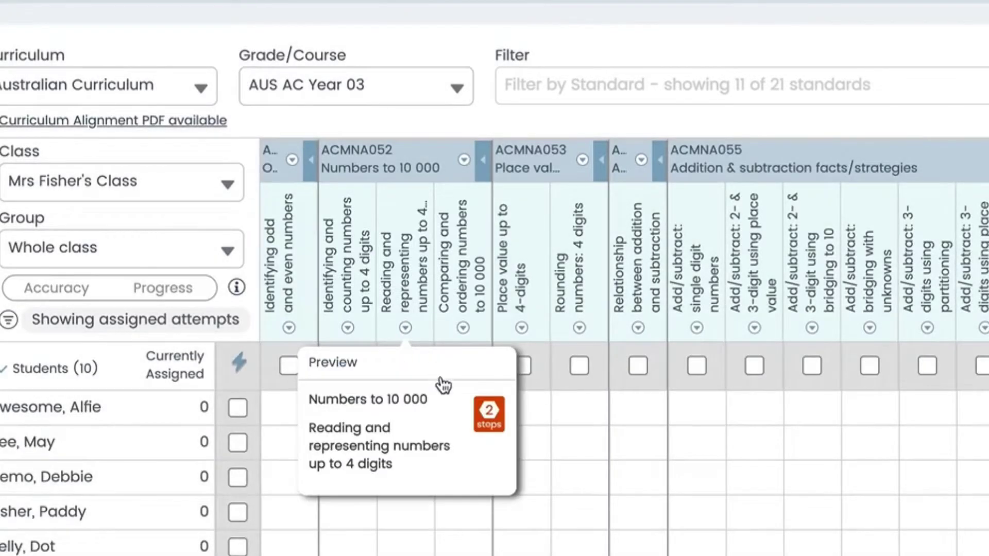
{"action": "left_click", "coordinate": [442, 384]}
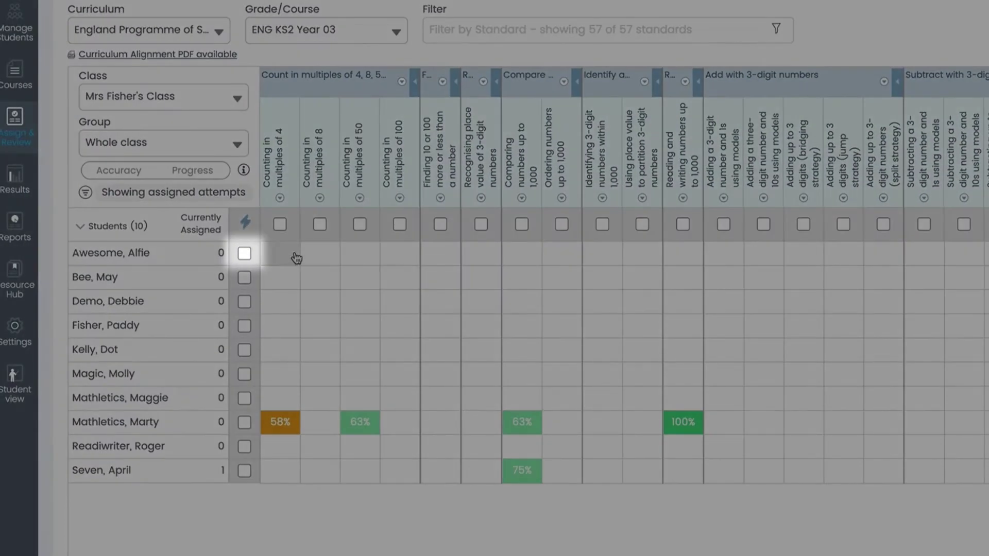
{"action": "left_click", "coordinate": [245, 254]}
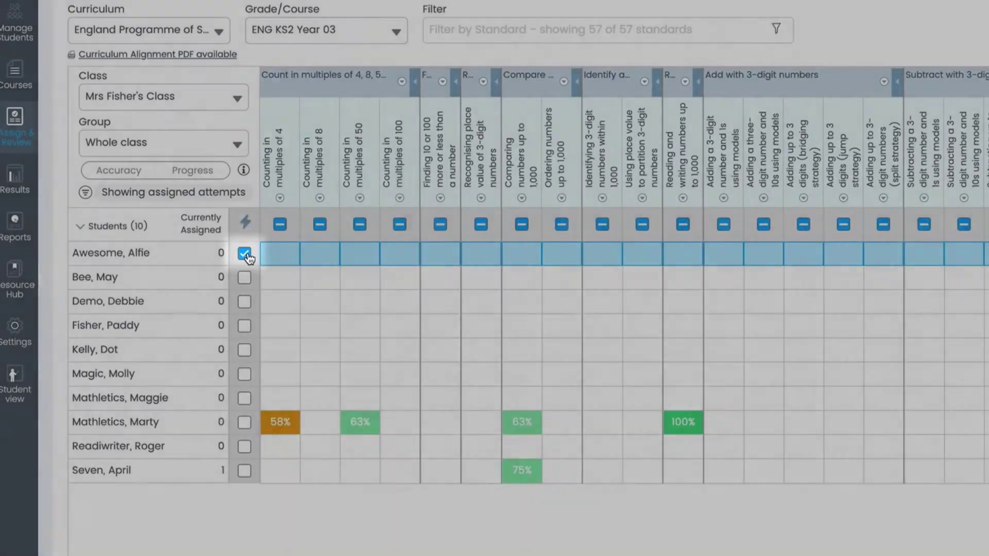
{"action": "left_click", "coordinate": [245, 254]}
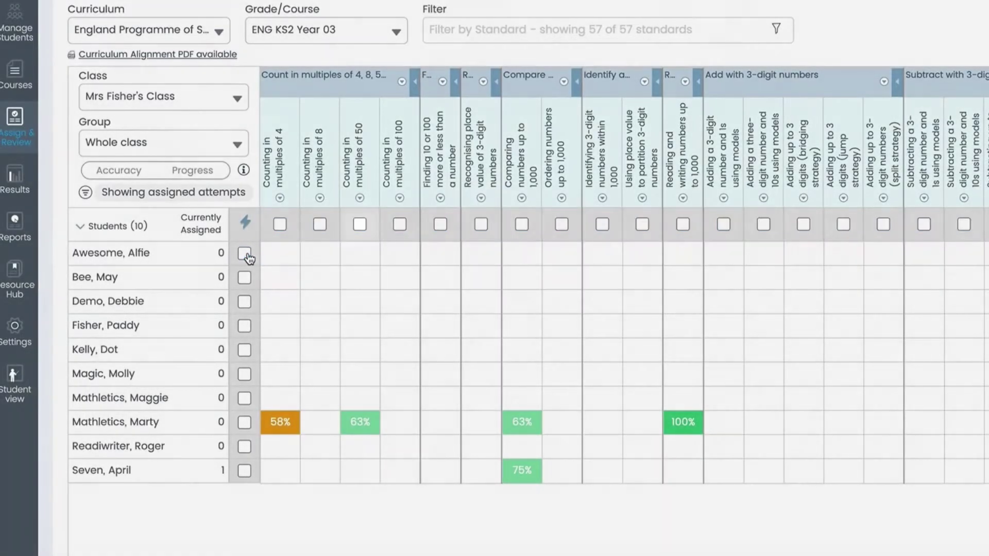
{"action": "left_click", "coordinate": [360, 225]}
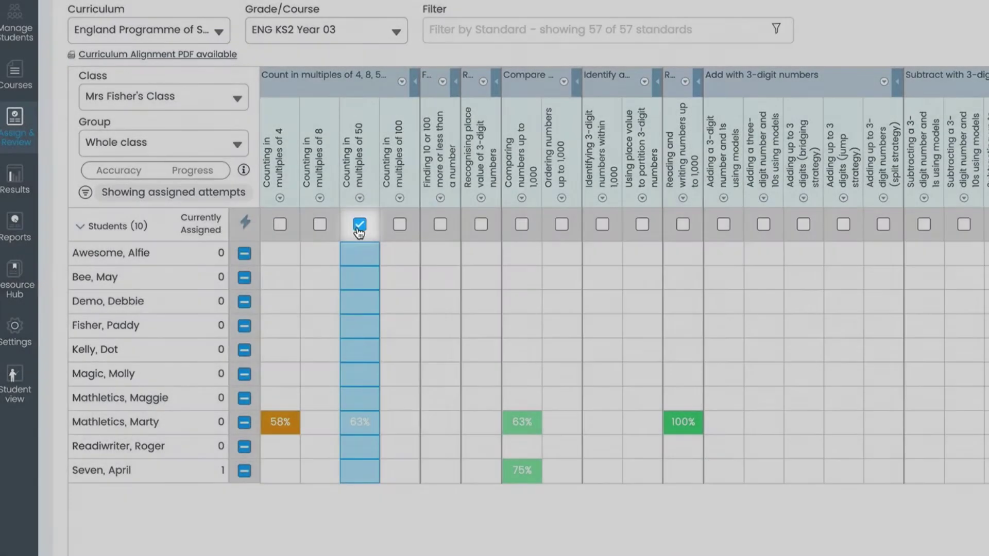
{"action": "left_click", "coordinate": [360, 224]}
Select all grid cells, clear all selections, then select and deselect one Counting in multiples of 50 cell
{"action": "left_click", "coordinate": [245, 223]}
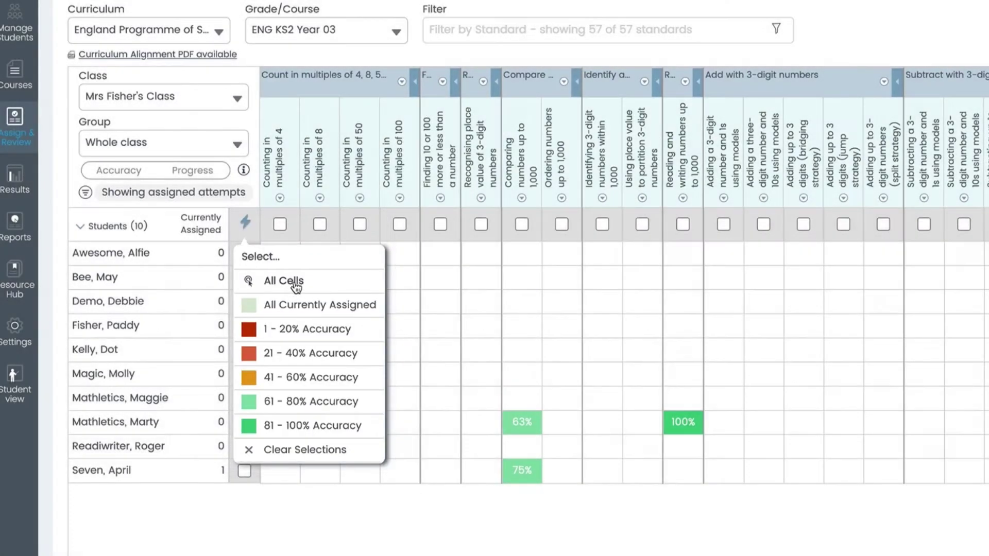
{"action": "left_click", "coordinate": [296, 282]}
{"action": "left_click", "coordinate": [243, 226]}
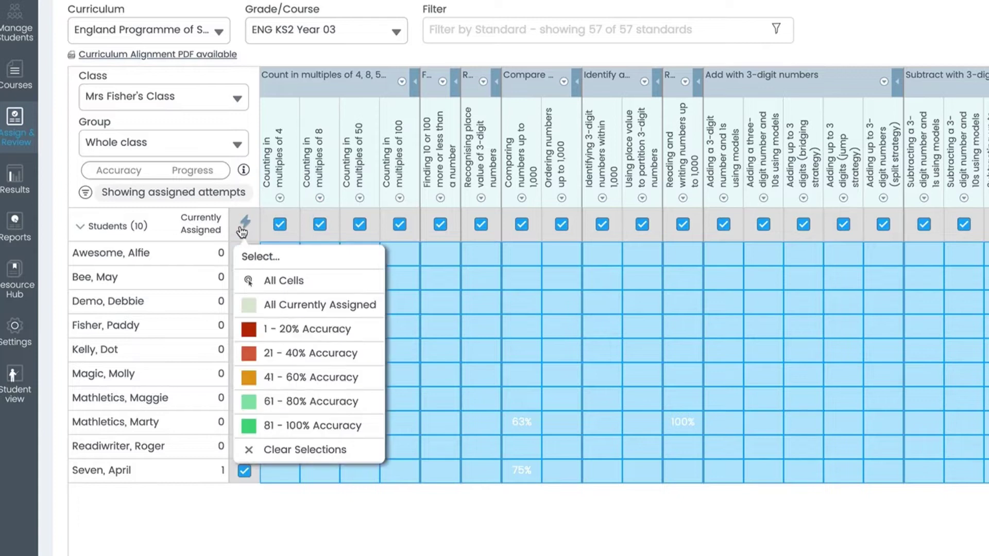
{"action": "left_click", "coordinate": [304, 449]}
{"action": "left_click", "coordinate": [369, 305]}
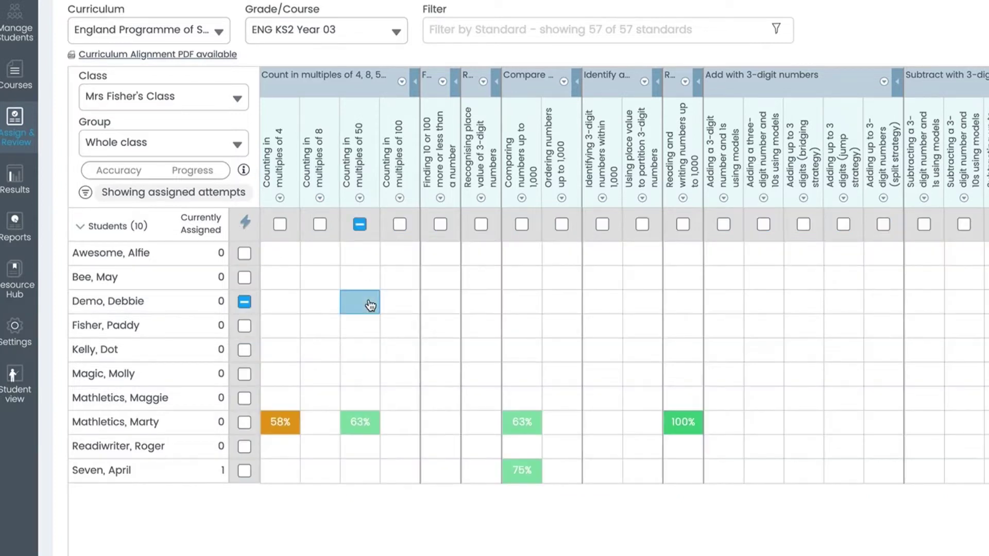
{"action": "left_click", "coordinate": [369, 305]}
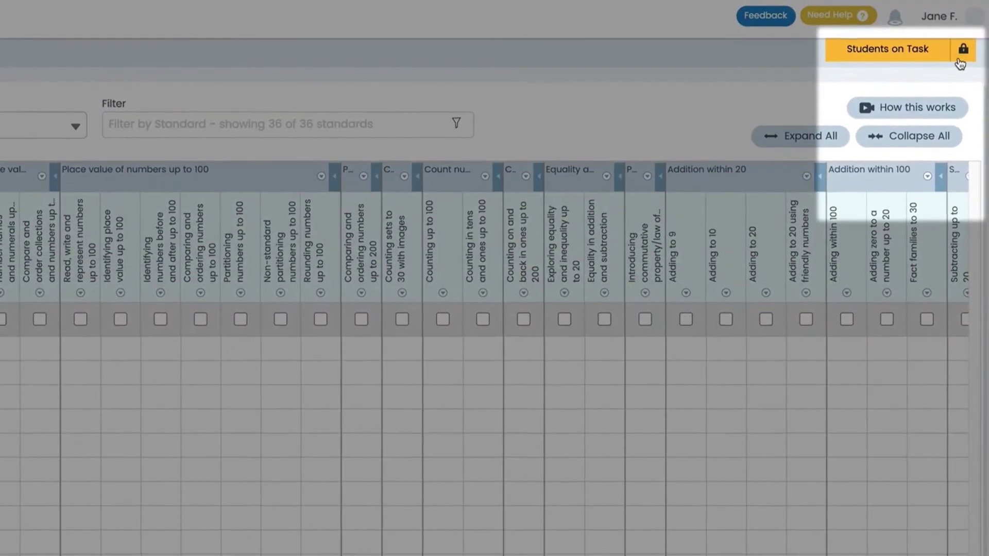
Review the Students on Task access-mode options, then place a ones block in the Ones column
{"action": "left_click", "coordinate": [963, 36]}
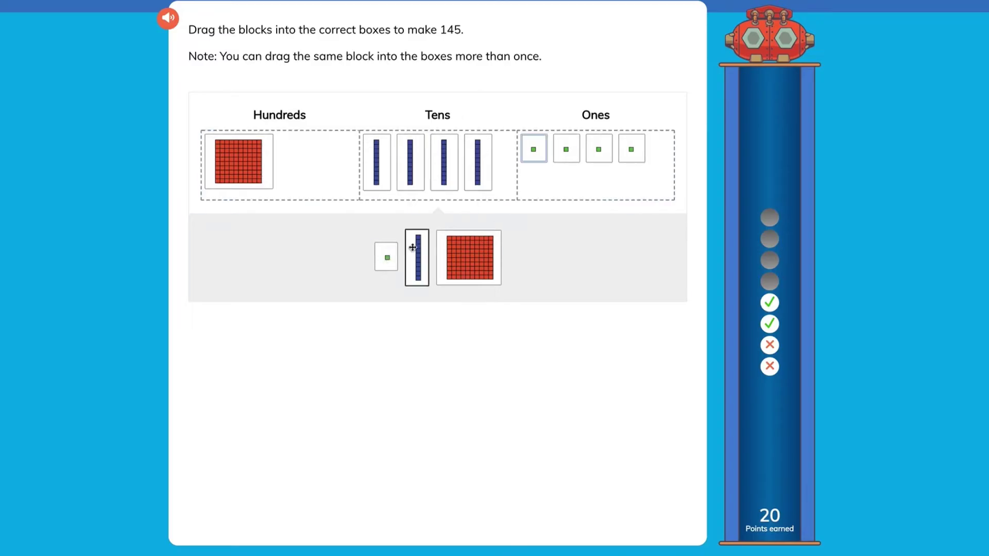
{"action": "left_click_drag", "start_coordinate": [385, 256], "coordinate": [532, 181]}
Answer 572, then give the expanded form 400 + 80 + 3
{"action": "type", "text": "5"}
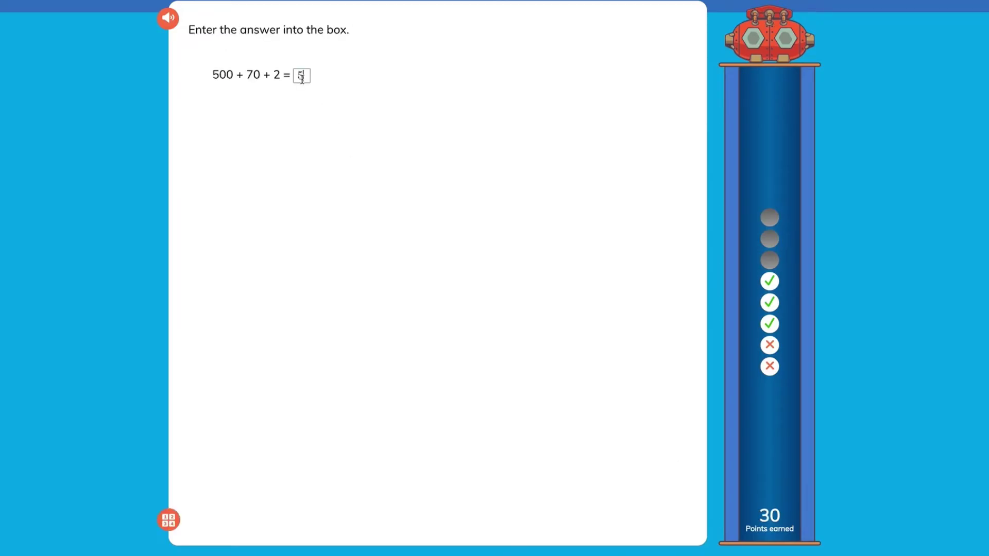
{"action": "type", "text": "72"}
{"action": "key", "text": "Return"}
{"action": "left_click", "coordinate": [264, 72]}
{"action": "left_click", "coordinate": [260, 106]}
{"action": "left_click", "coordinate": [310, 73]}
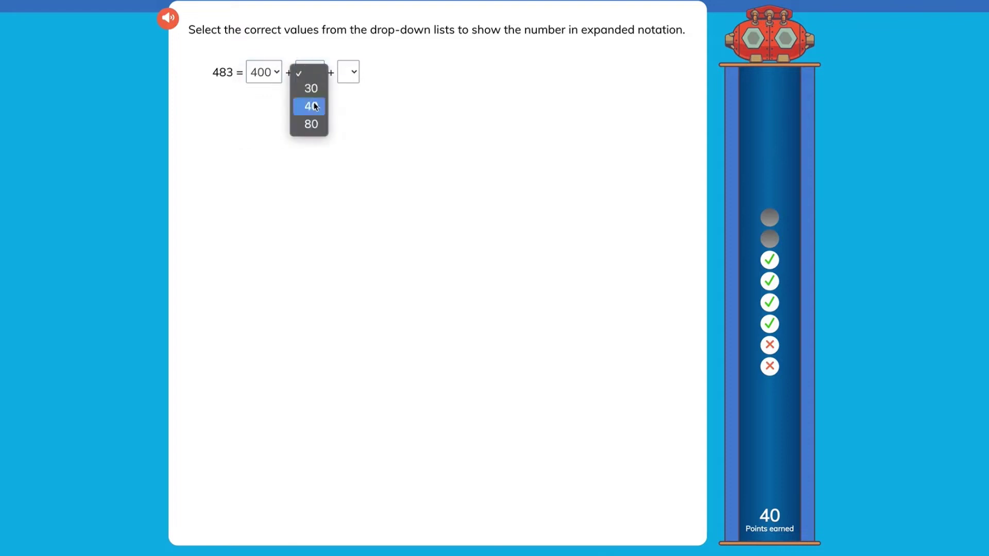
{"action": "left_click", "coordinate": [311, 124]}
{"action": "left_click", "coordinate": [348, 72]}
{"action": "left_click", "coordinate": [348, 88]}
{"action": "key", "text": "Return"}
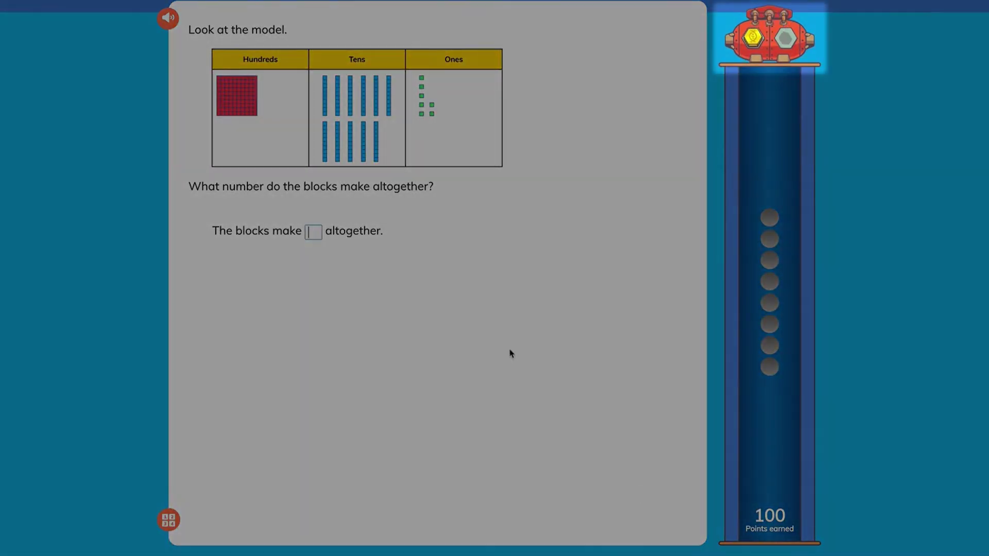
Submit the remaining answers 217, 66, 239, 76 and 293 to master the quest
{"action": "type", "text": "217"}
{"action": "key", "text": "Return"}
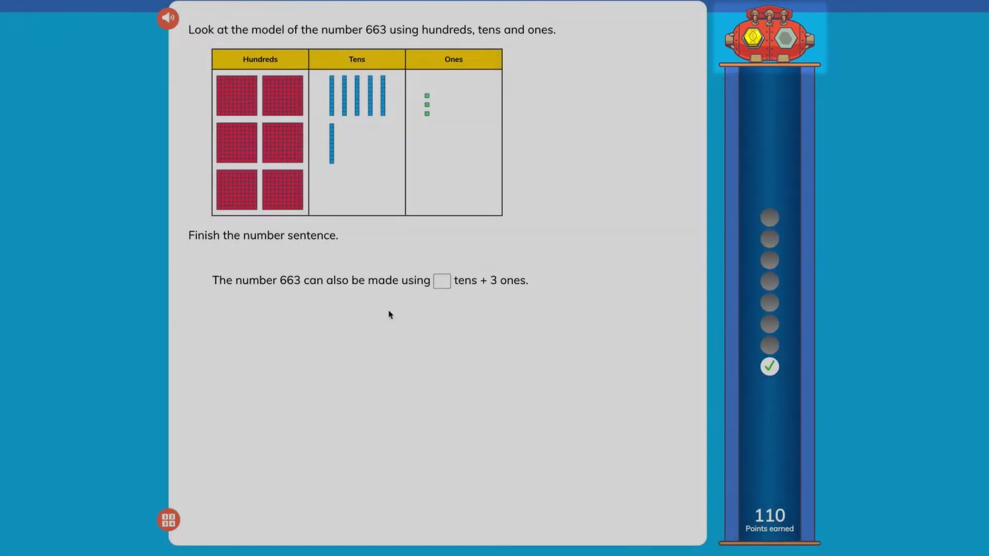
{"action": "type", "text": "66"}
{"action": "key", "text": "Return"}
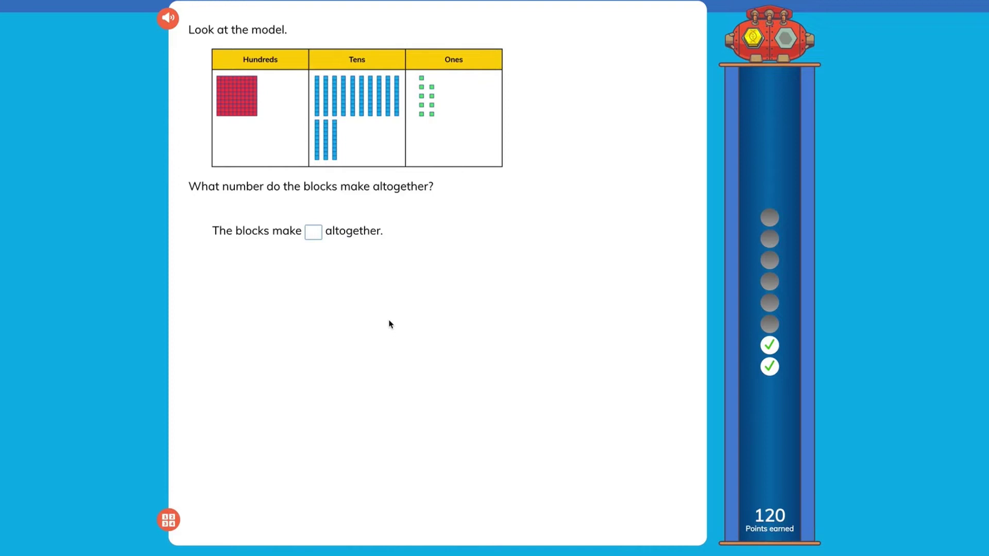
{"action": "type", "text": "239"}
{"action": "key", "text": "Return"}
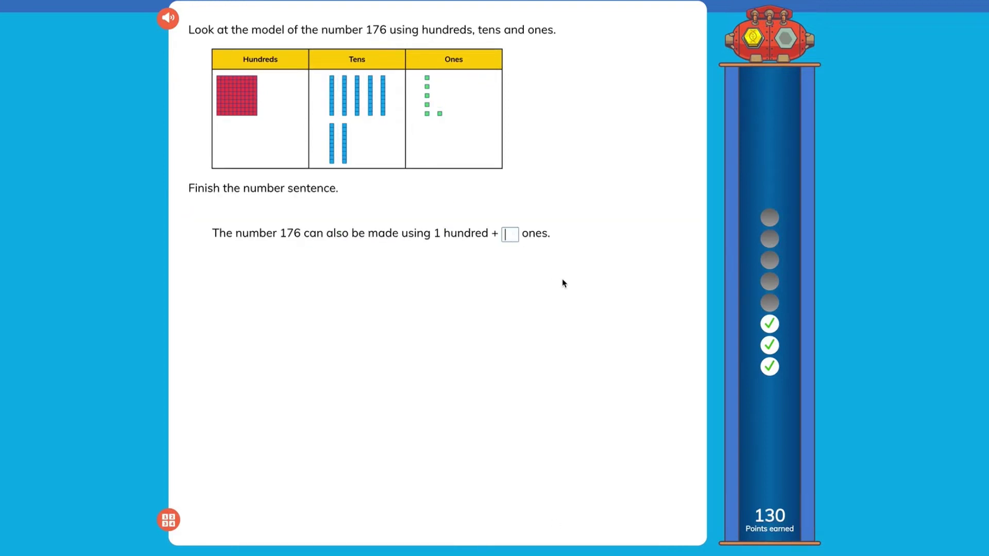
{"action": "type", "text": "76"}
{"action": "key", "text": "Return"}
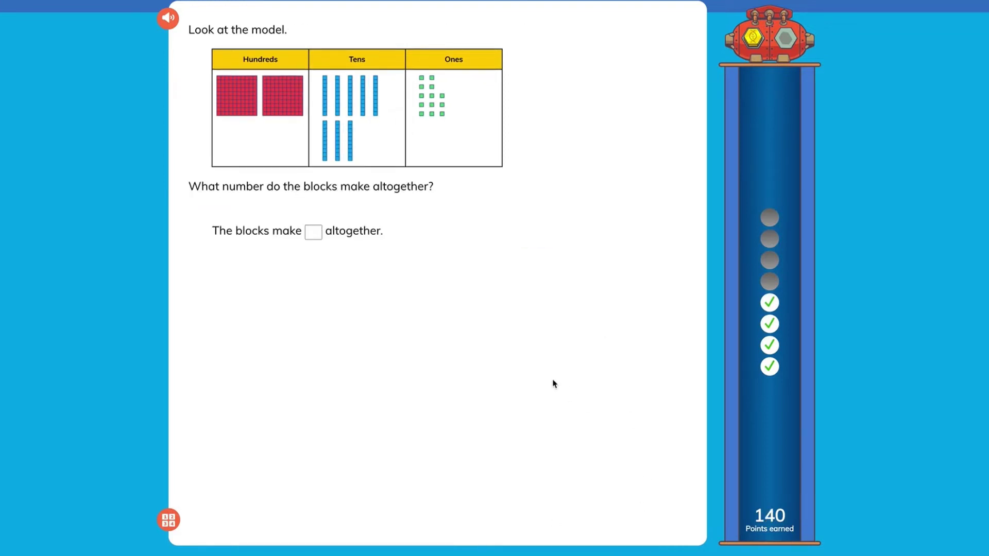
{"action": "type", "text": "293"}
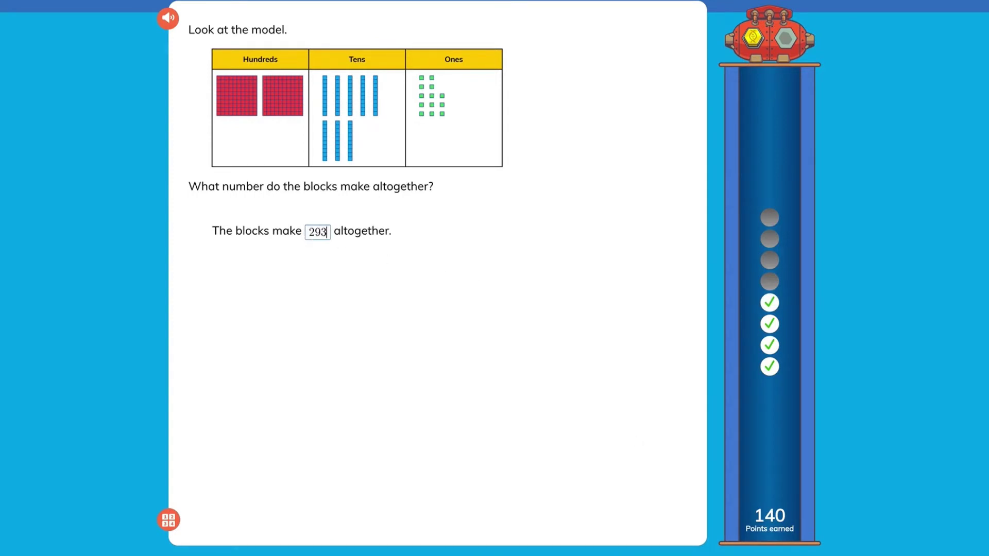
{"action": "key", "text": "Return"}
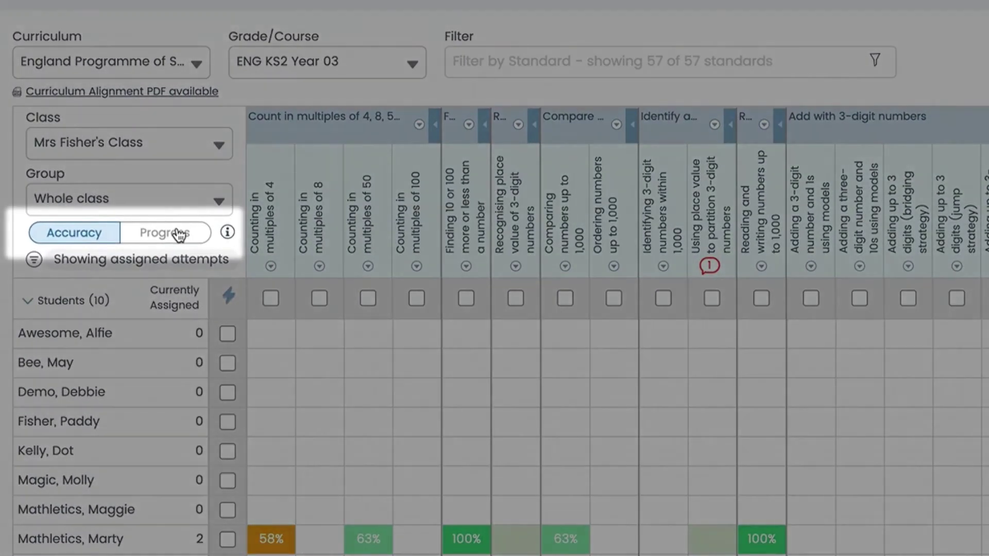
Show Progress and view Comparing numbers up to 1,000 details for a mastered student, then the 1/3 student
{"action": "left_click", "coordinate": [178, 236]}
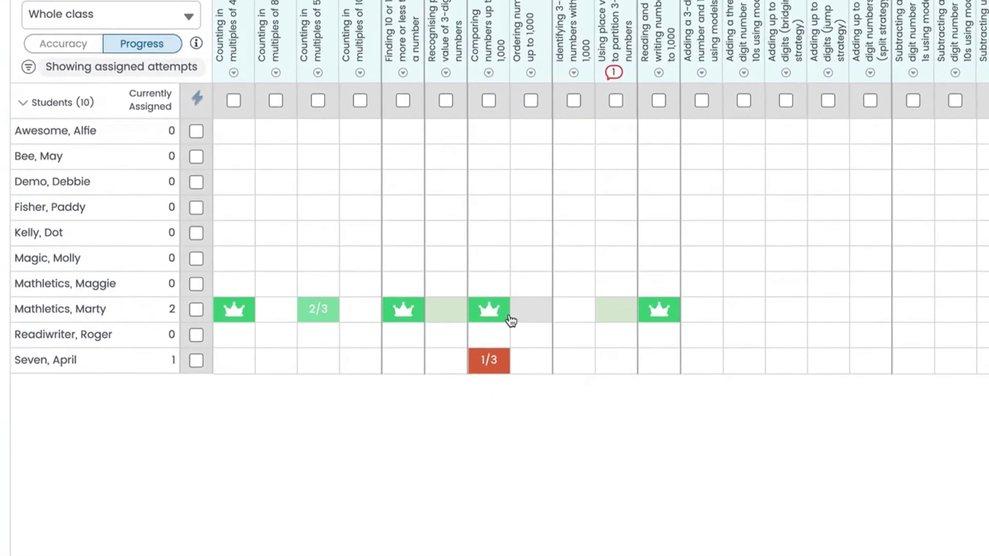
{"action": "left_click", "coordinate": [509, 320]}
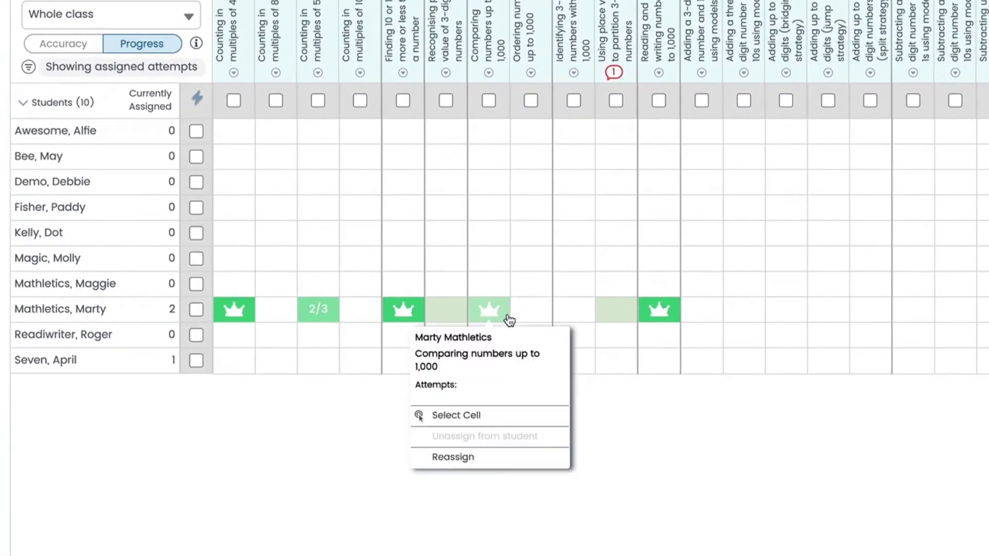
{"action": "left_click", "coordinate": [657, 457]}
{"action": "left_click", "coordinate": [503, 370]}
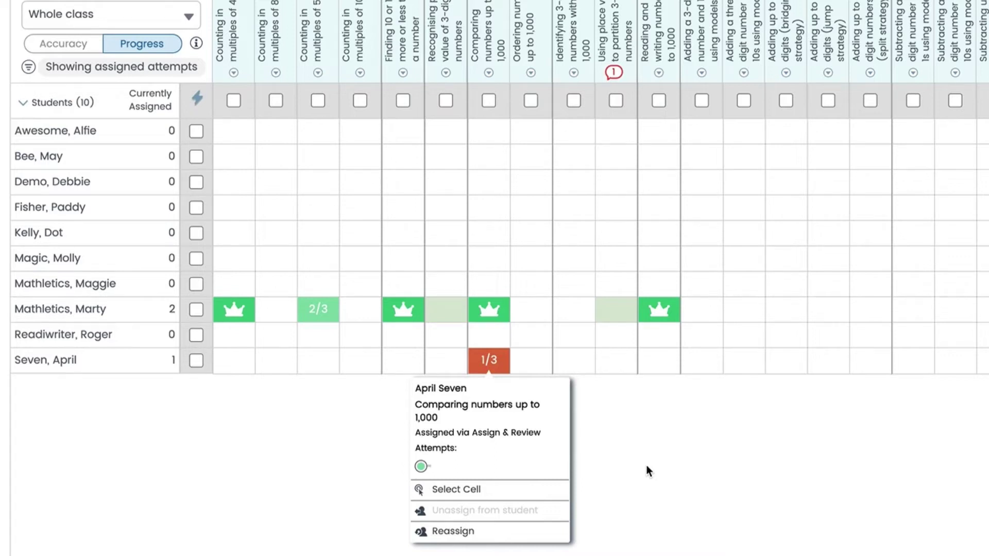
Switch the grid back to accuracy percentages and inspect the 75% Comparing numbers result
{"action": "left_click", "coordinate": [199, 100]}
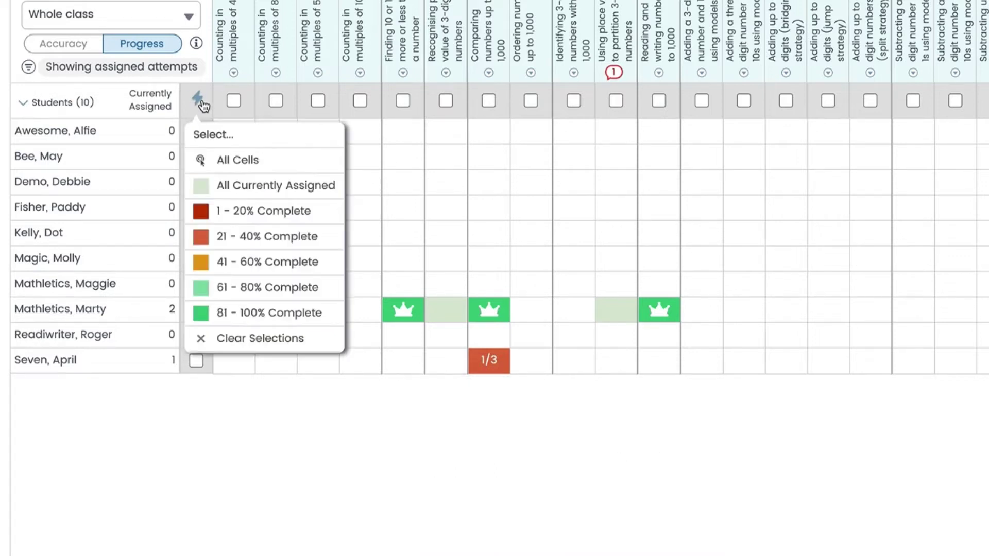
{"action": "left_click", "coordinate": [404, 403]}
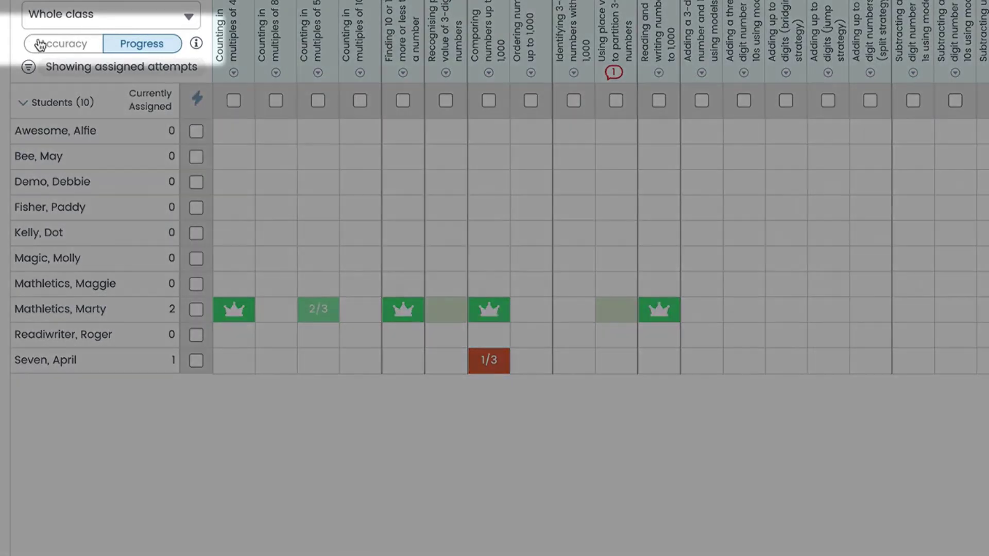
{"action": "left_click", "coordinate": [40, 45]}
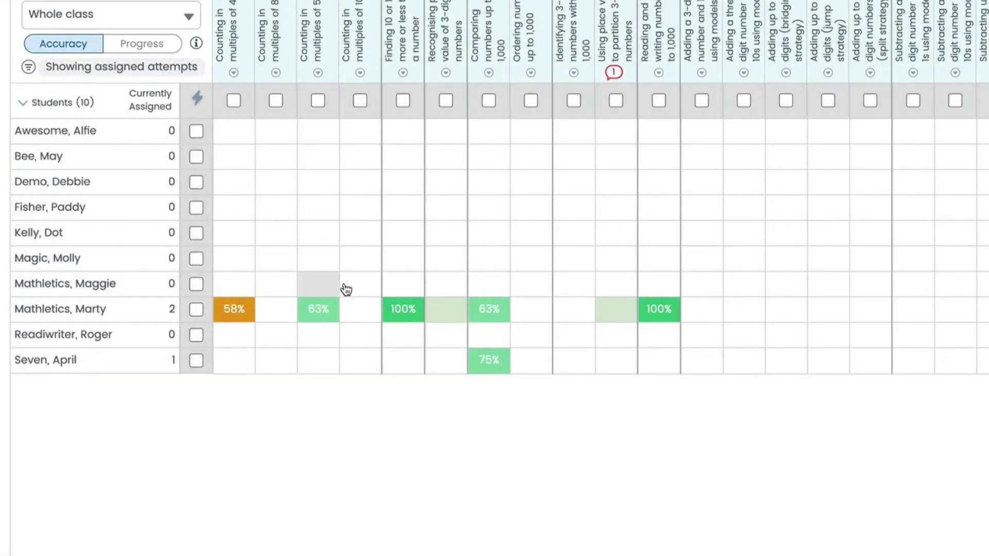
{"action": "left_click", "coordinate": [492, 362]}
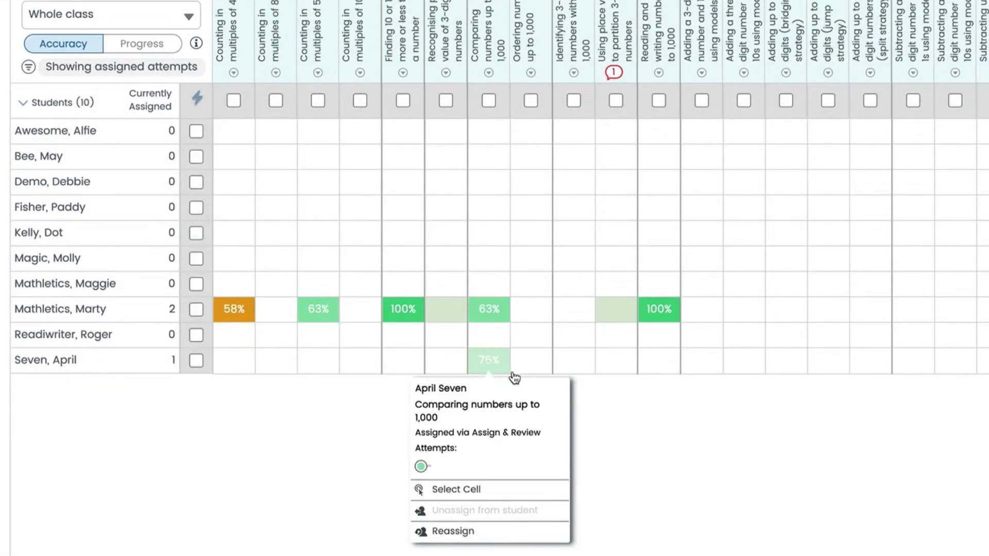
{"action": "left_click", "coordinate": [629, 403]}
Try the 61–80%, 81–100% and lower accuracy-band selections, then clear all and check the help alert
{"action": "left_click", "coordinate": [197, 113]}
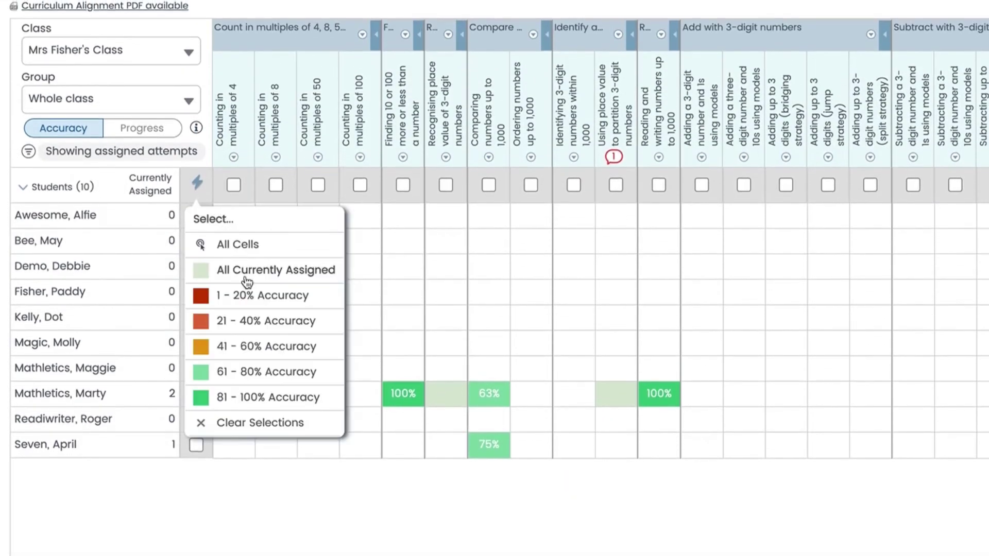
{"action": "left_click", "coordinate": [277, 385]}
{"action": "left_click", "coordinate": [197, 182]}
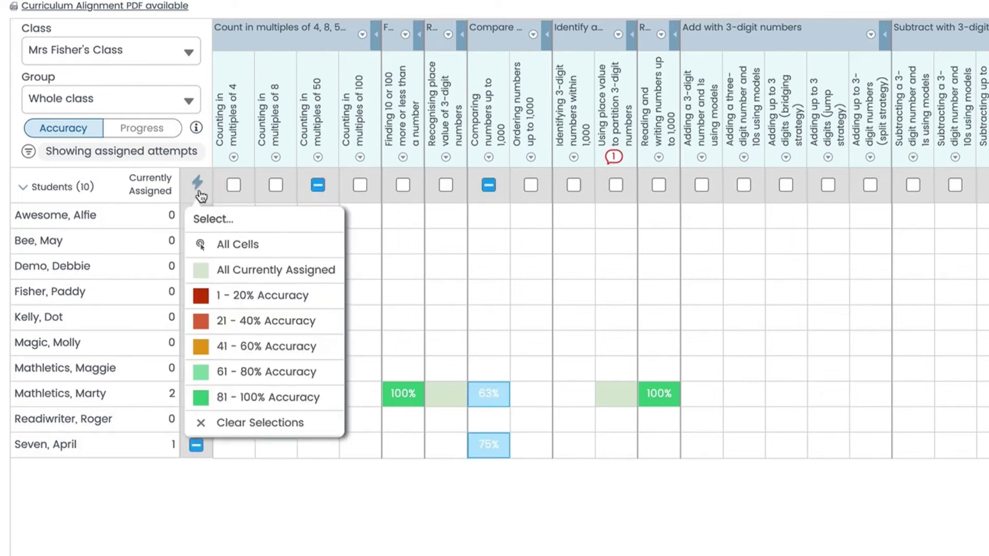
{"action": "left_click", "coordinate": [260, 397]}
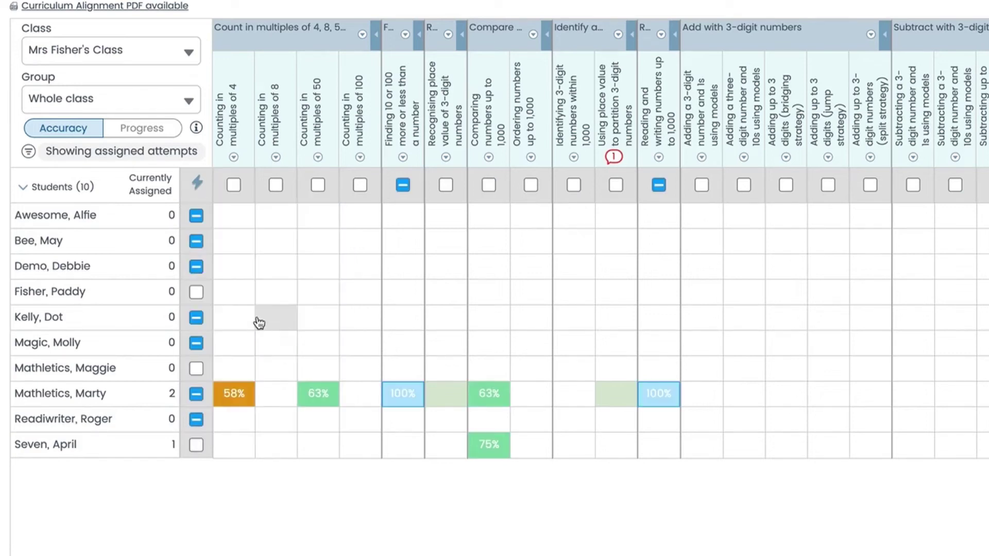
{"action": "left_click", "coordinate": [197, 183]}
{"action": "left_click", "coordinate": [231, 330]}
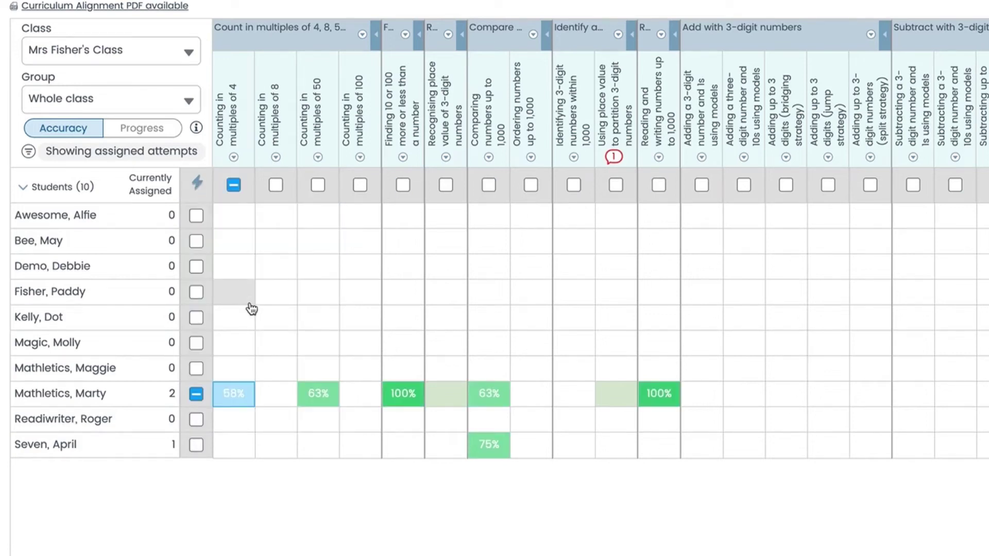
{"action": "left_click", "coordinate": [197, 184]}
{"action": "left_click", "coordinate": [257, 420]}
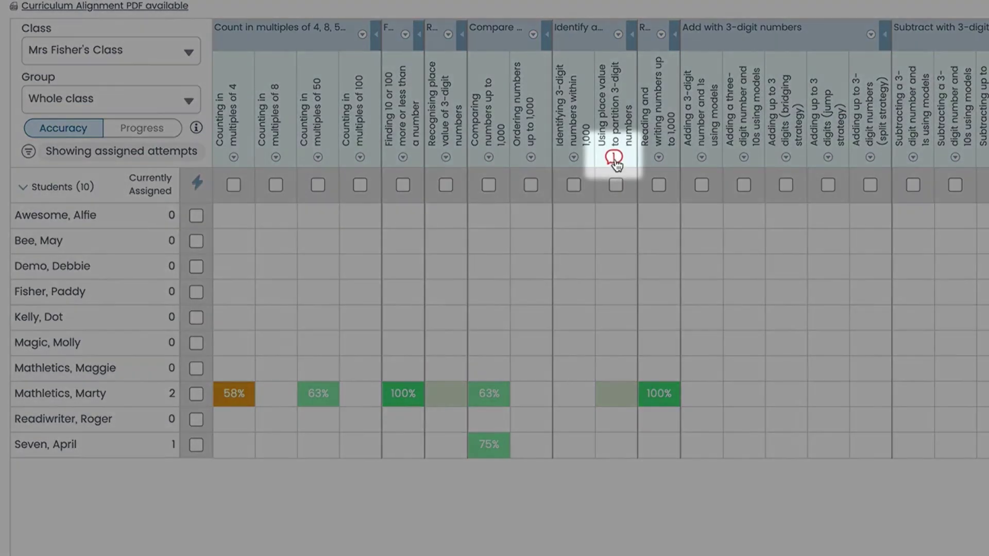
{"action": "left_click", "coordinate": [613, 156]}
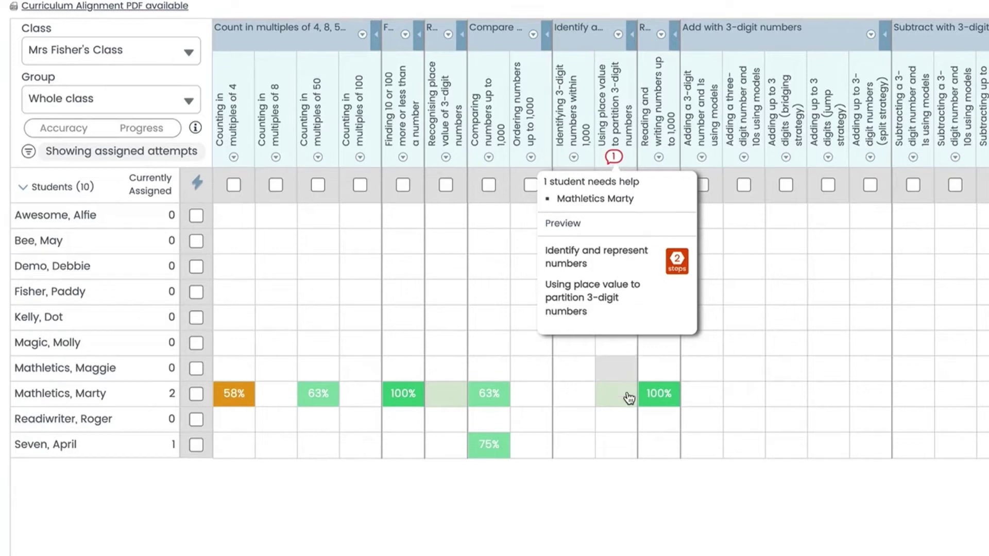
Reassign the place-value partitioning quest from the flagged student's assigned cell
{"action": "mouse_move", "coordinate": [628, 402]}
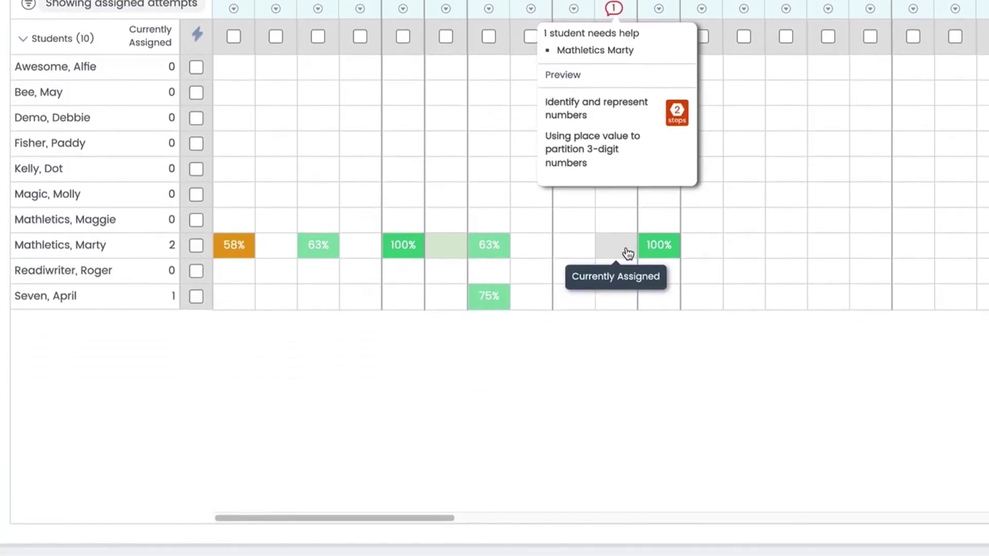
{"action": "left_click", "coordinate": [626, 301]}
{"action": "left_click", "coordinate": [612, 420]}
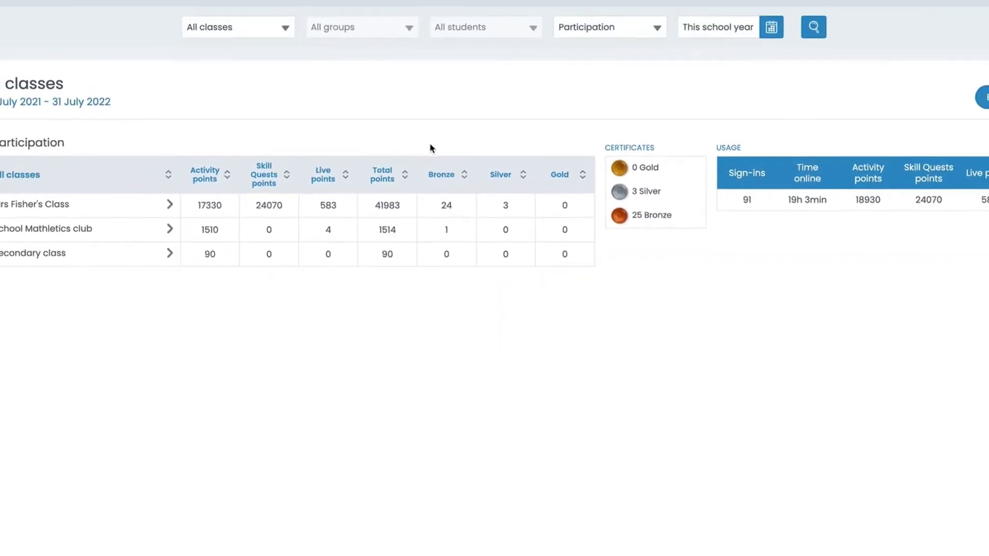
Open Mrs Fisher's Class in the Participation report to list each student's points
{"action": "left_click", "coordinate": [201, 225]}
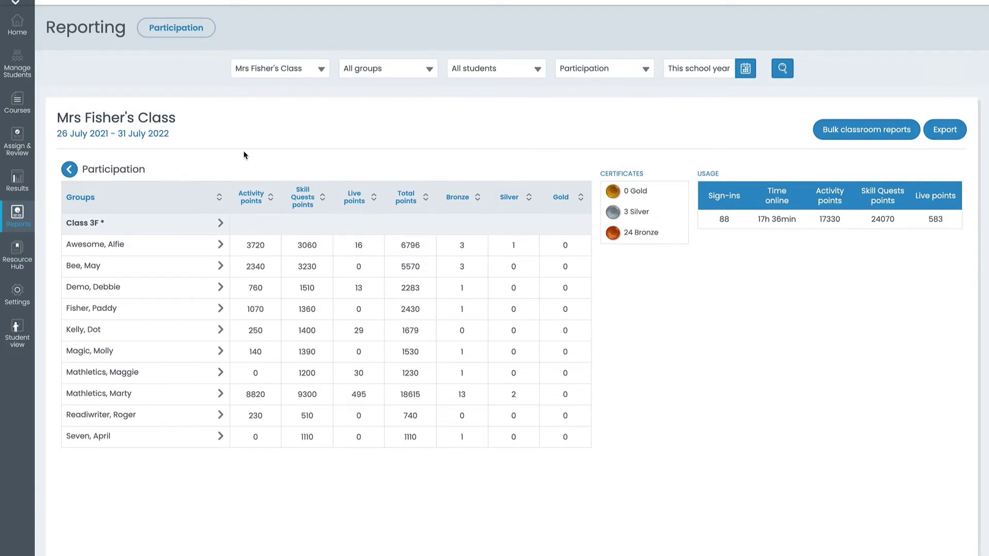
Set the report to All students, Skill Quests Mastery, and This school year
{"action": "left_click", "coordinate": [116, 393]}
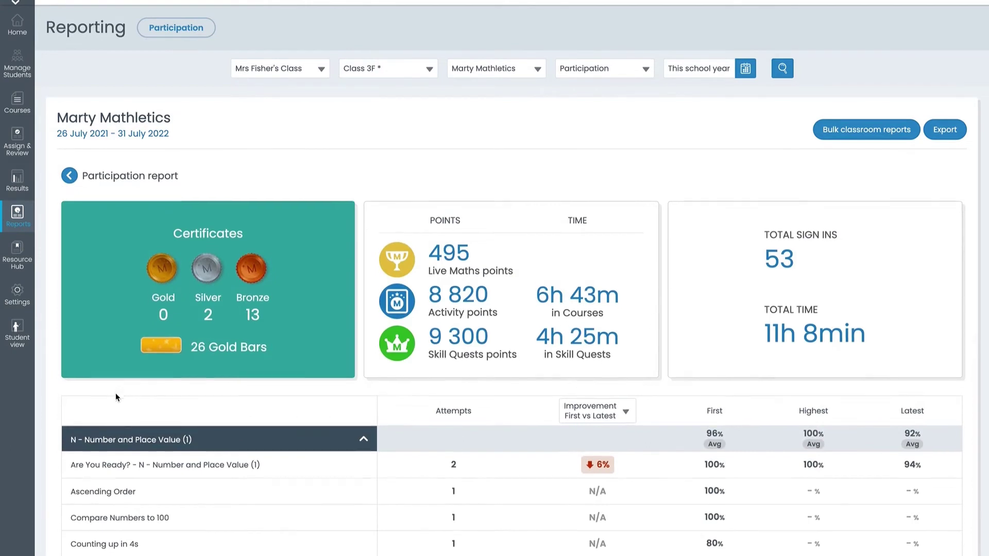
{"action": "scroll", "coordinate": [115, 394], "scroll_direction": "down", "scroll_amount": 1}
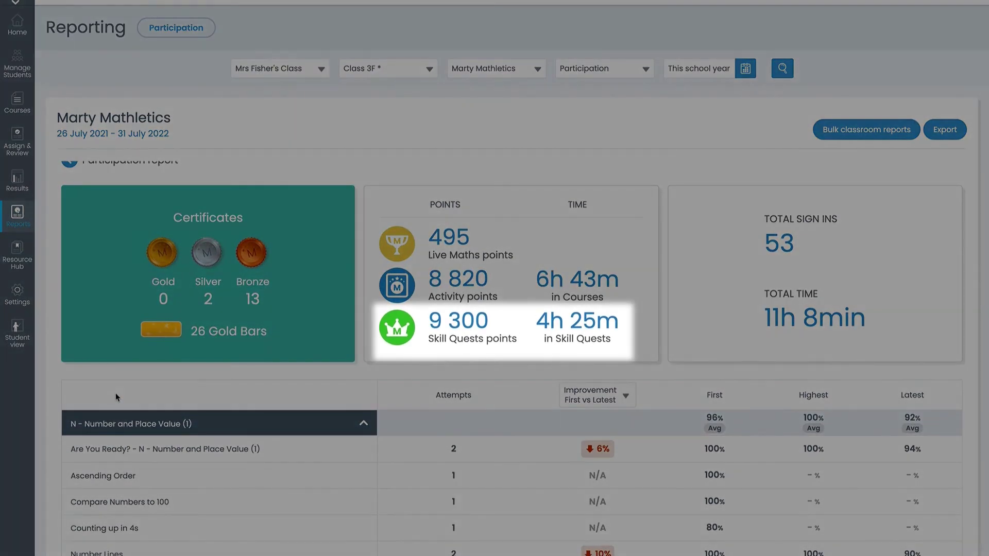
{"action": "scroll", "coordinate": [585, 156], "scroll_direction": "up", "scroll_amount": 1}
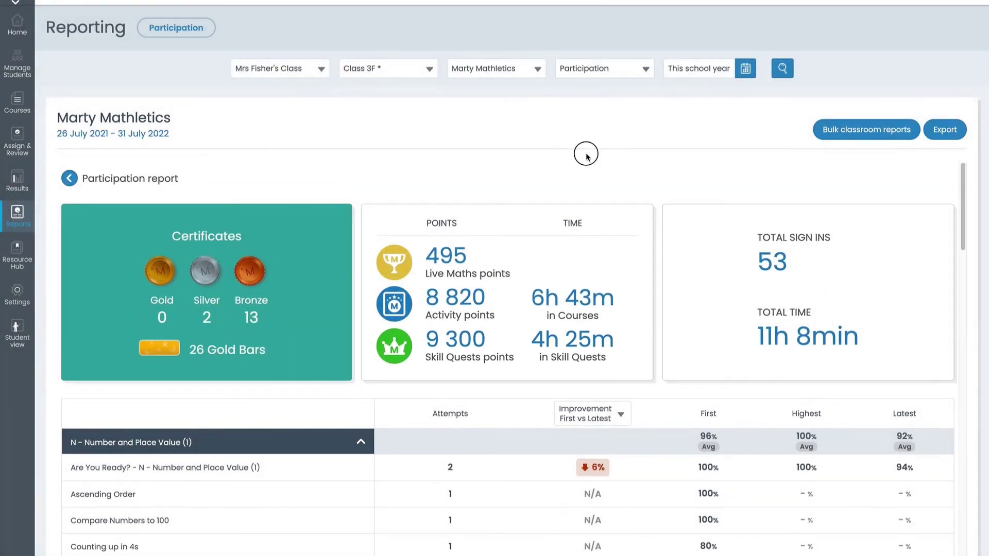
{"action": "left_click", "coordinate": [533, 75]}
{"action": "left_click", "coordinate": [536, 88]}
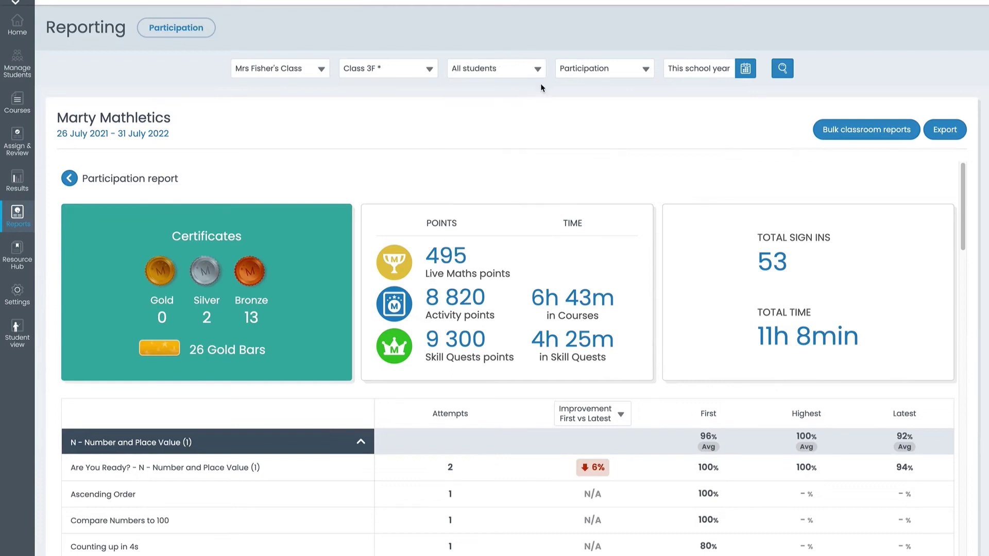
{"action": "left_click", "coordinate": [576, 77]}
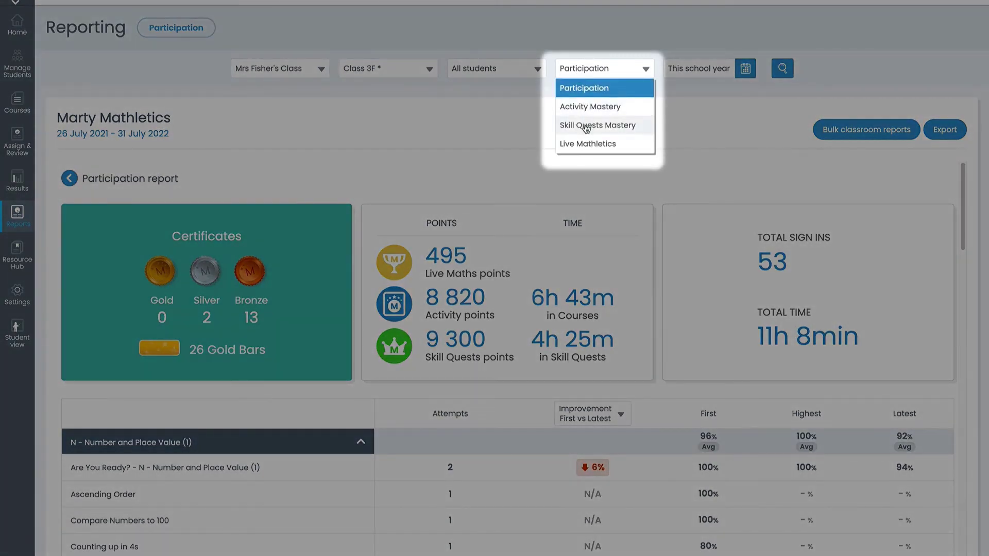
{"action": "left_click", "coordinate": [586, 128]}
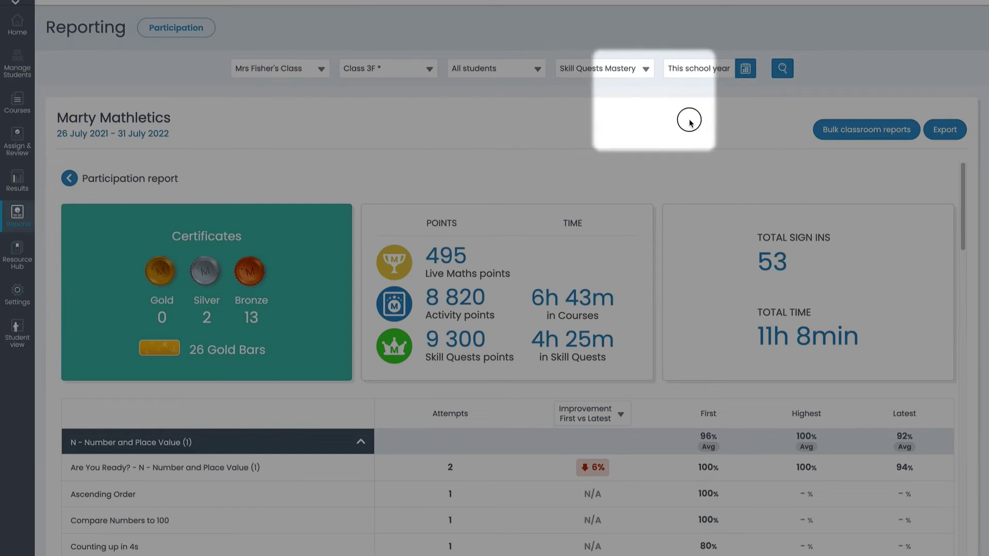
{"action": "left_click", "coordinate": [744, 72]}
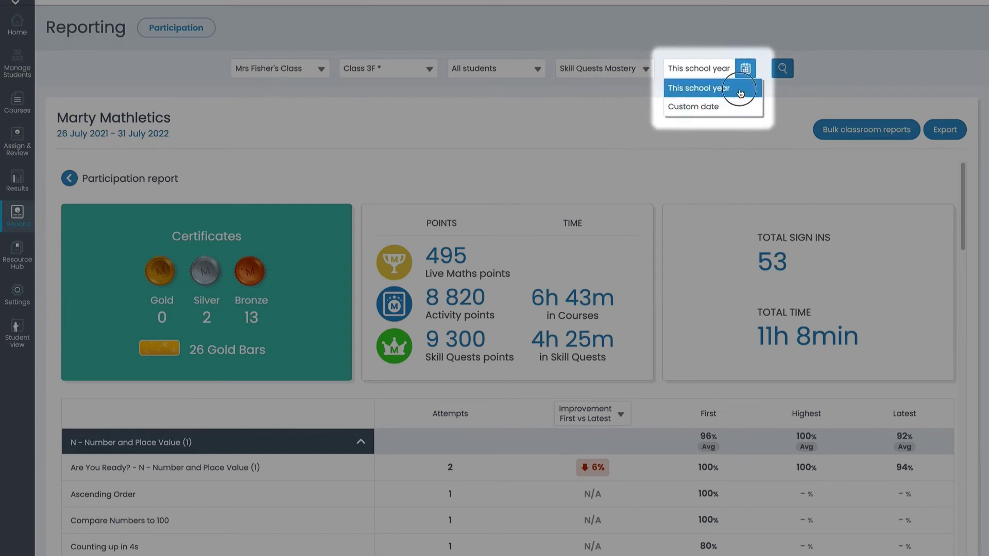
{"action": "left_click", "coordinate": [747, 91]}
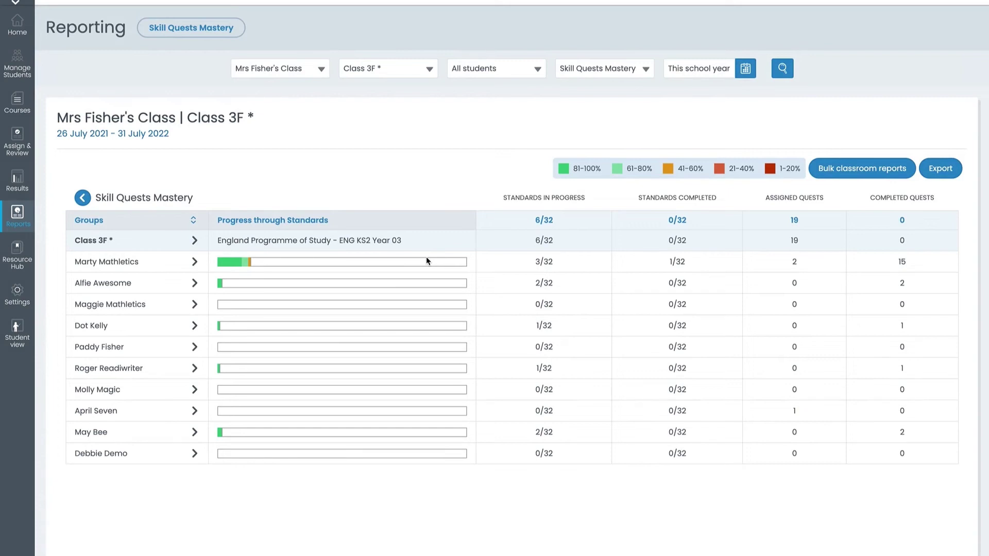
Open the first student's Progress through Standards page and scroll through its ENG KS2 Year 03 standards
{"action": "left_click", "coordinate": [108, 262]}
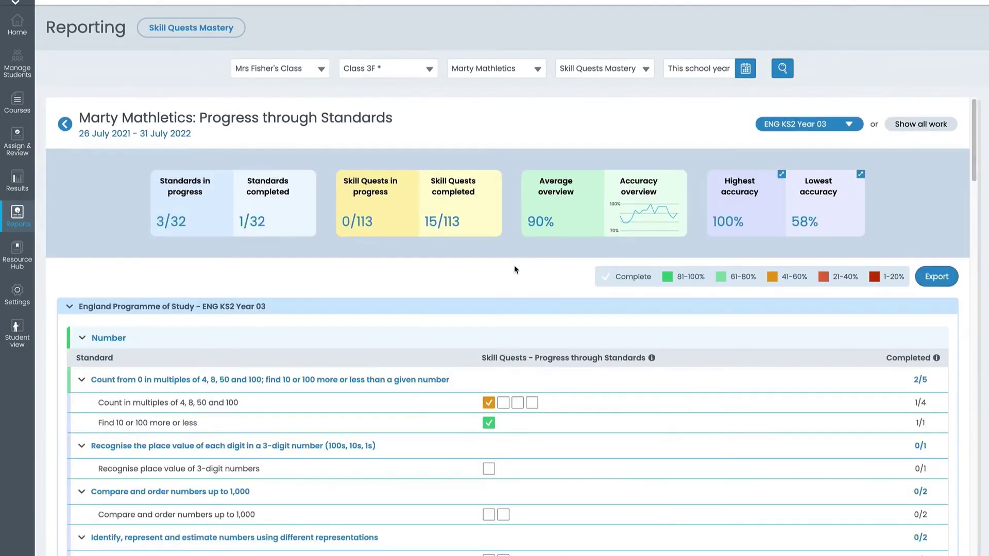
{"action": "scroll", "coordinate": [582, 293], "scroll_direction": "down", "scroll_amount": 1}
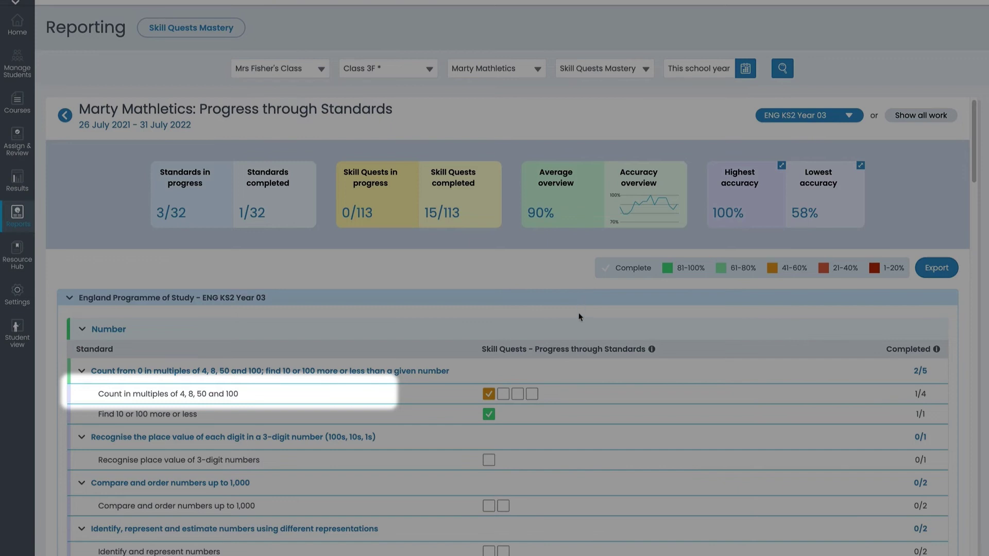
{"action": "scroll", "coordinate": [579, 317], "scroll_direction": "down", "scroll_amount": 1}
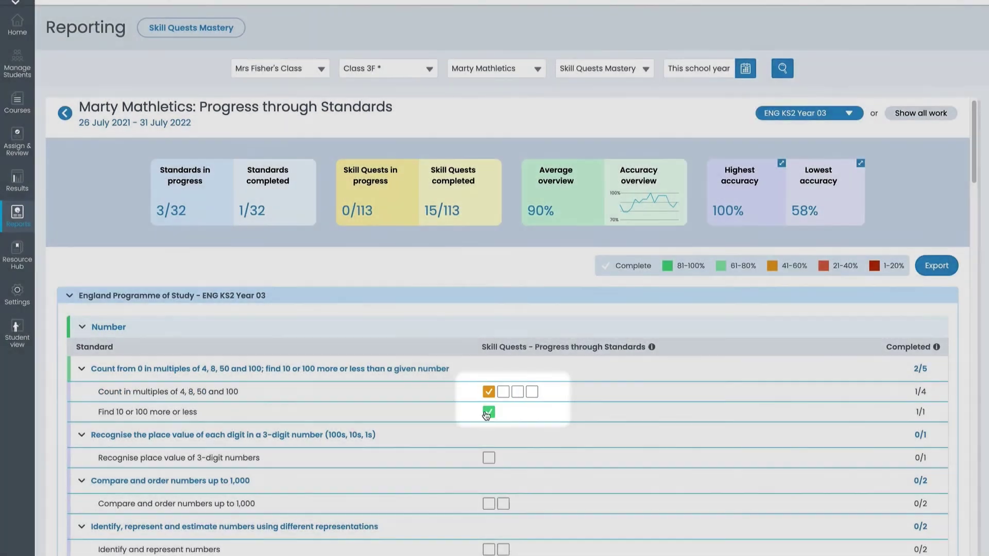
{"action": "mouse_move", "coordinate": [487, 414]}
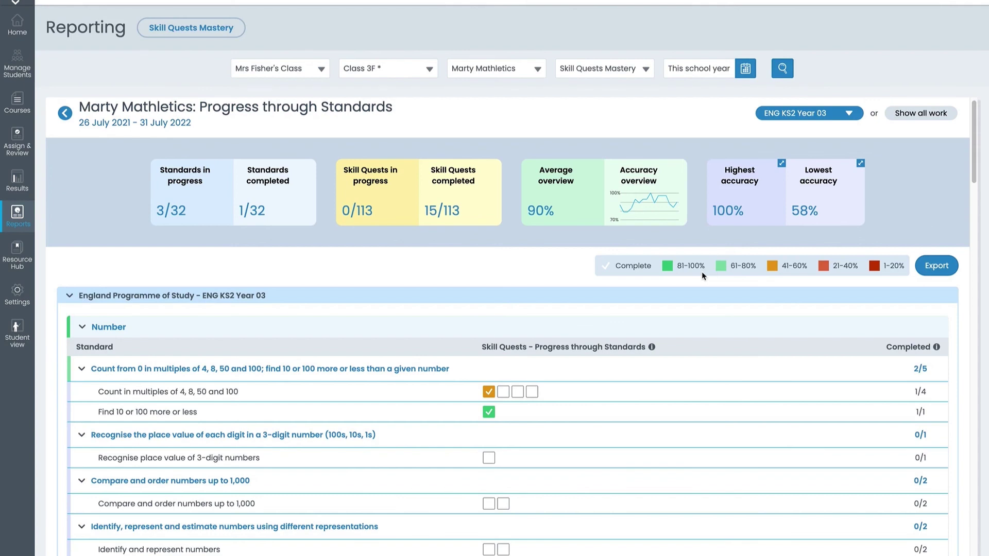
{"action": "left_click", "coordinate": [758, 198]}
{"action": "scroll", "coordinate": [611, 324], "scroll_direction": "down", "scroll_amount": 3}
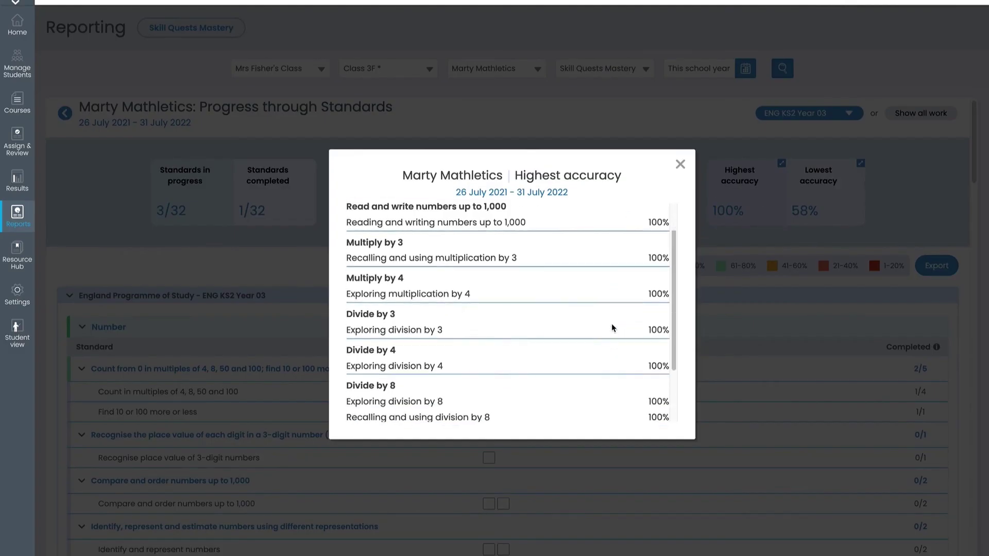
{"action": "left_click", "coordinate": [679, 164]}
{"action": "left_click", "coordinate": [807, 198]}
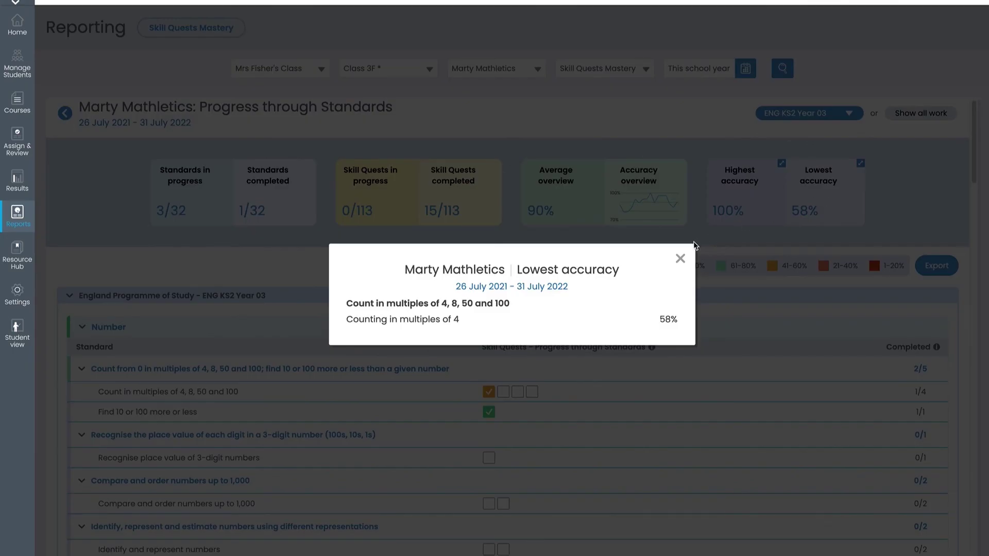
{"action": "left_click", "coordinate": [680, 259]}
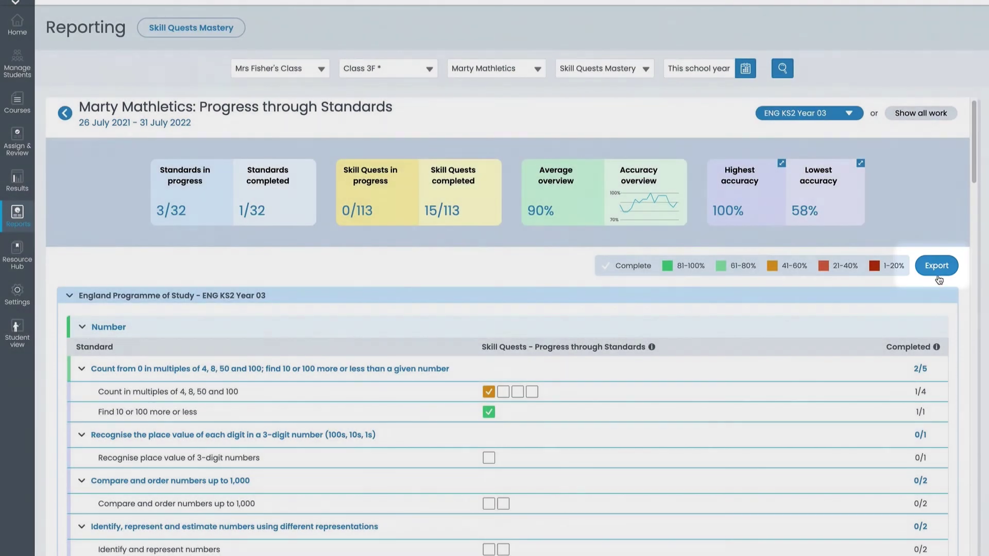
{"action": "left_click", "coordinate": [936, 265]}
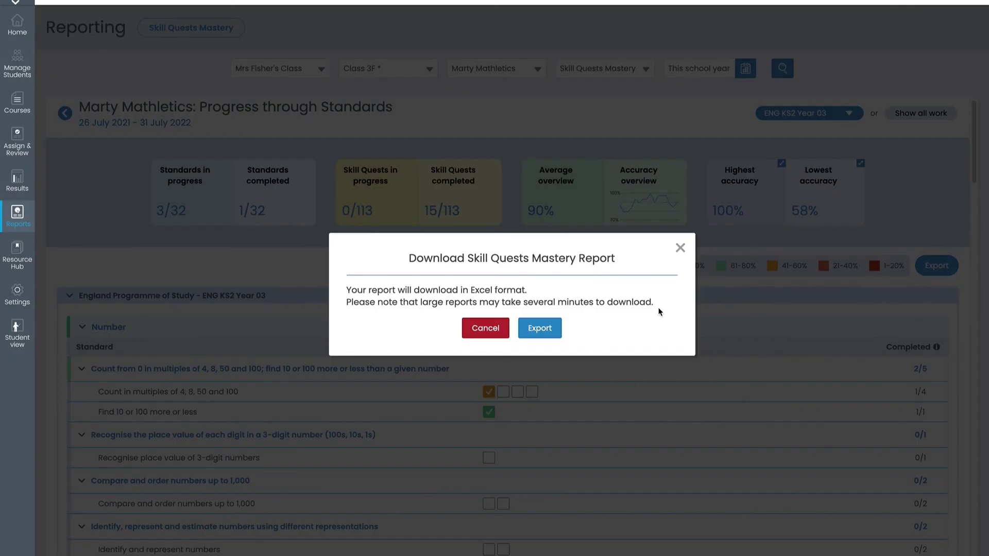
{"action": "left_click", "coordinate": [680, 248]}
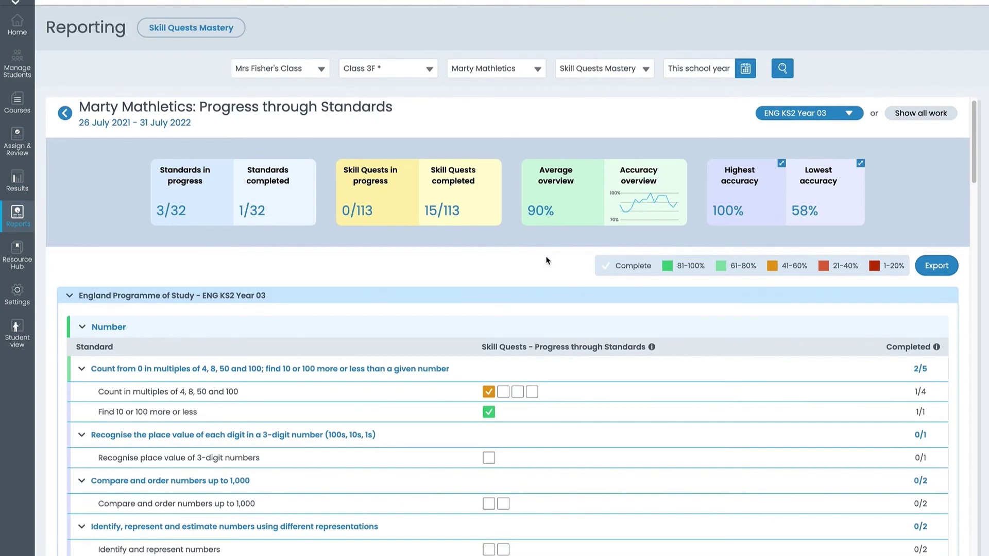